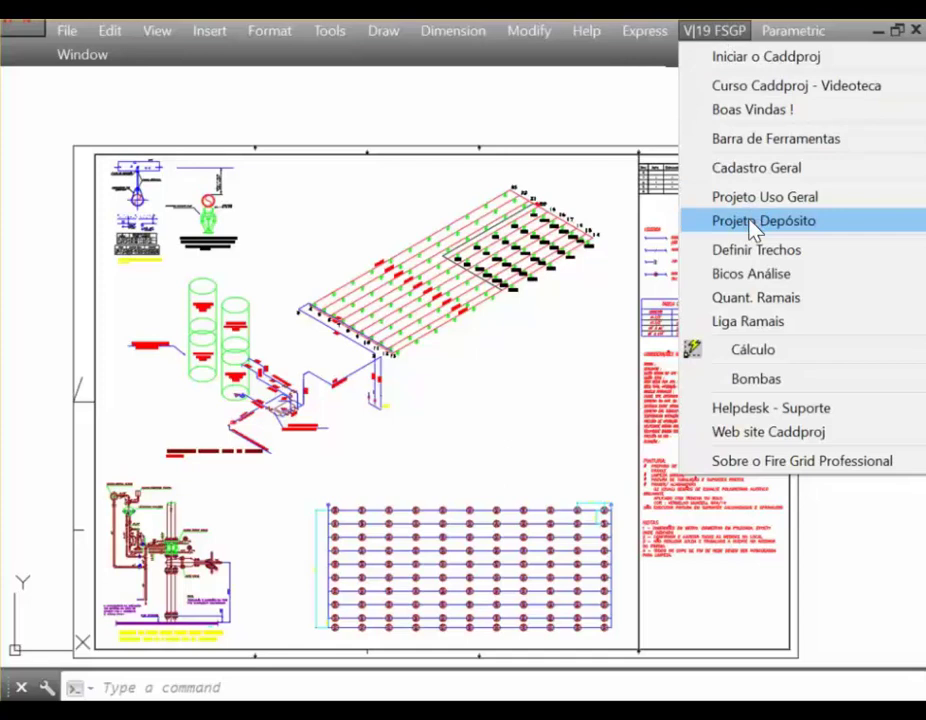
Open the storage project (Projeto Depósito) sprinkler definition and choose the ESFR [K14] 200 sprinkler
{"action": "left_click", "coordinate": [755, 221]}
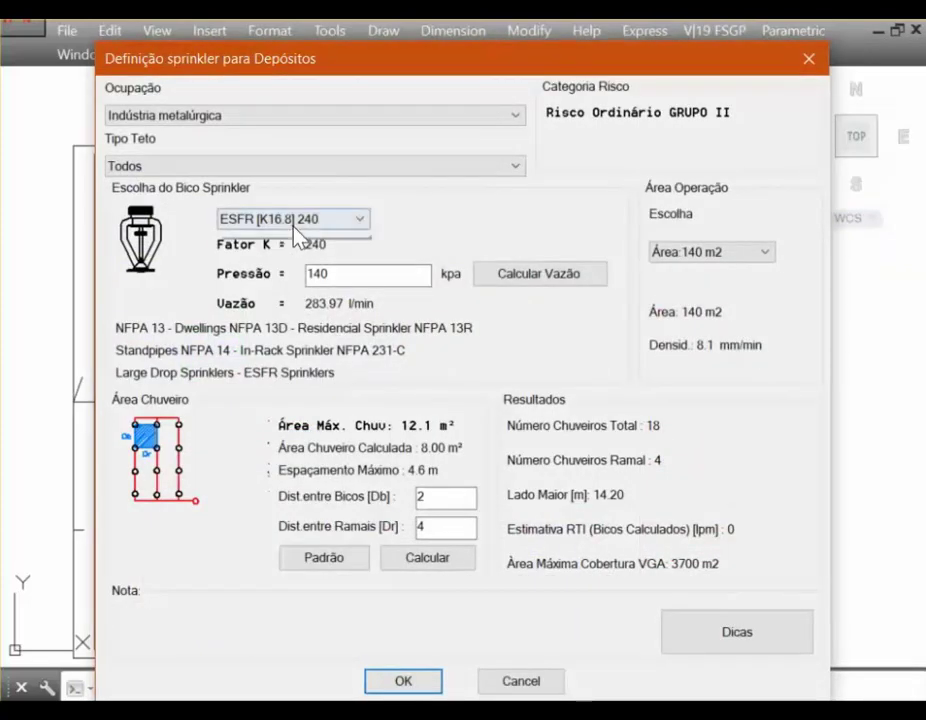
{"action": "left_click", "coordinate": [293, 222]}
{"action": "left_click", "coordinate": [289, 235]}
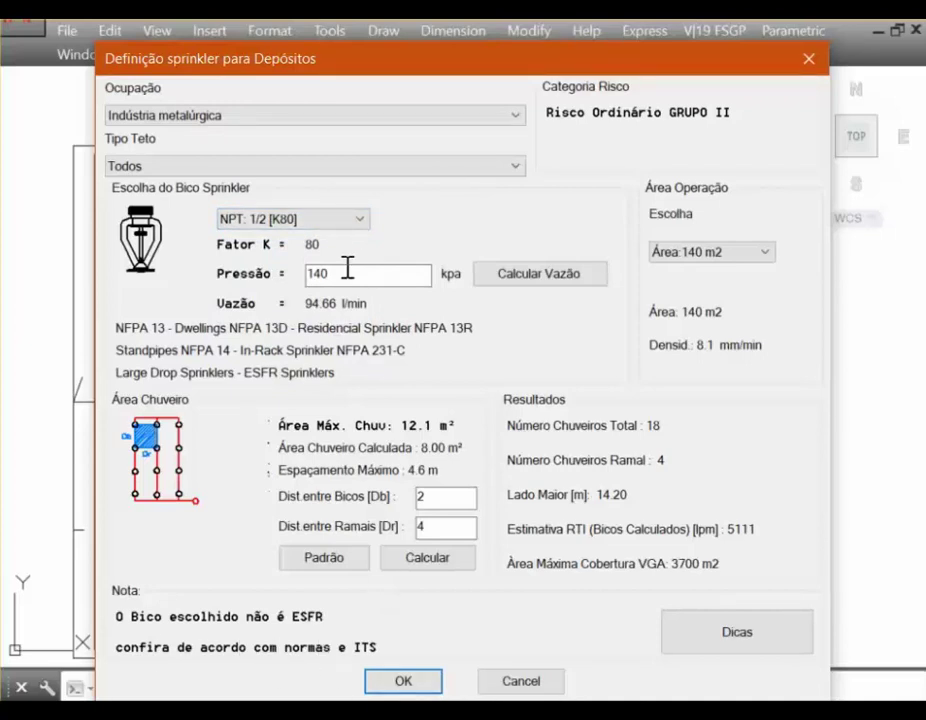
{"action": "left_click", "coordinate": [300, 219]}
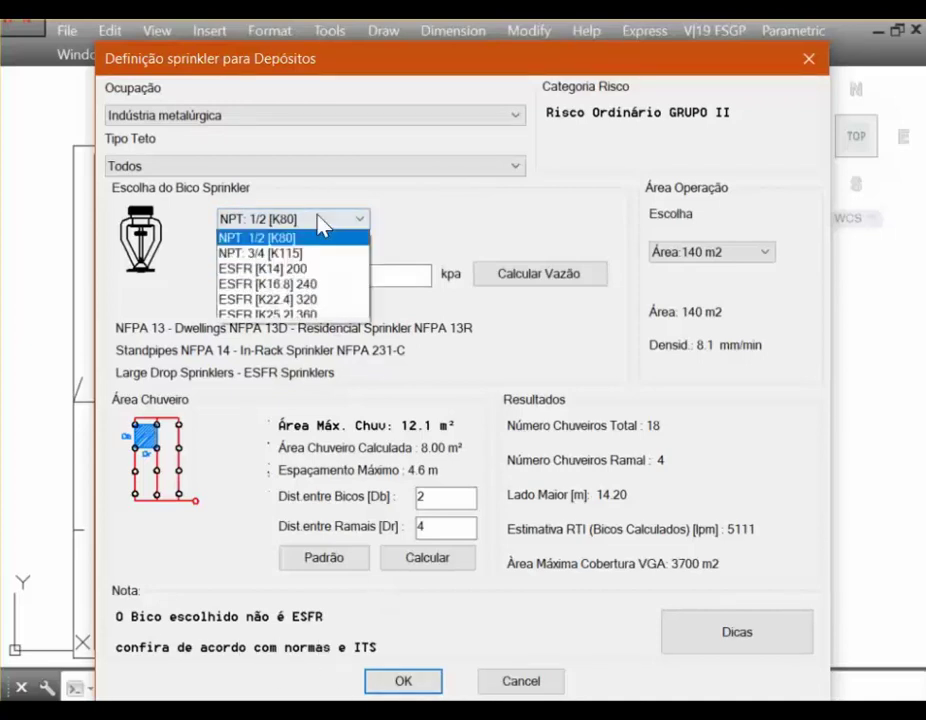
{"action": "left_click", "coordinate": [309, 270]}
Read the storage design tips note, calculate the sprinkler flow at 140 kPa, and accept the definition
{"action": "left_click", "coordinate": [730, 640]}
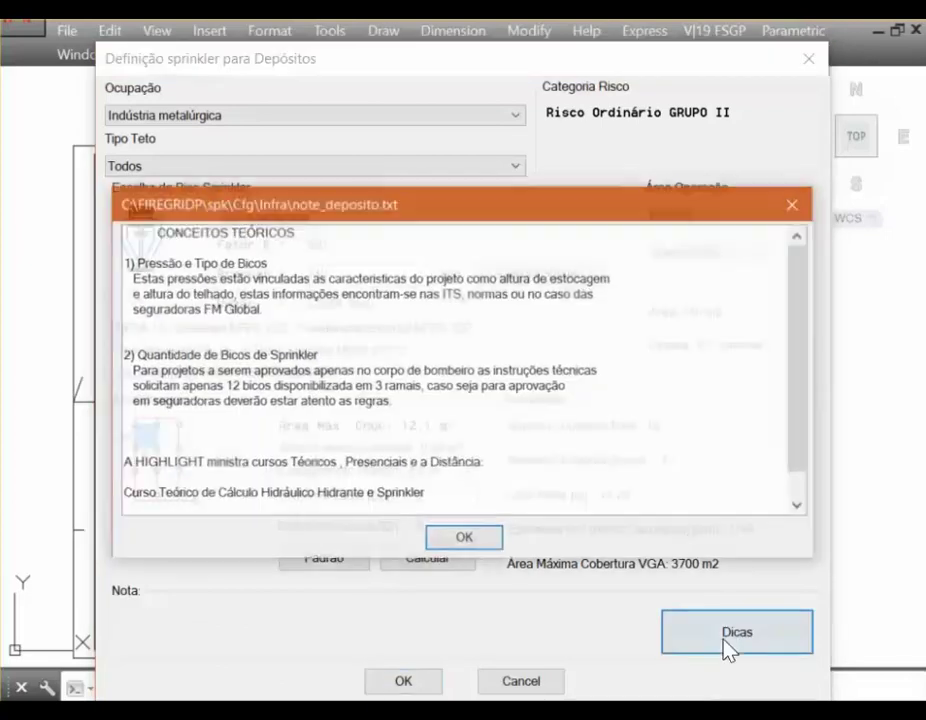
{"action": "left_click", "coordinate": [540, 386]}
{"action": "left_click", "coordinate": [327, 294]}
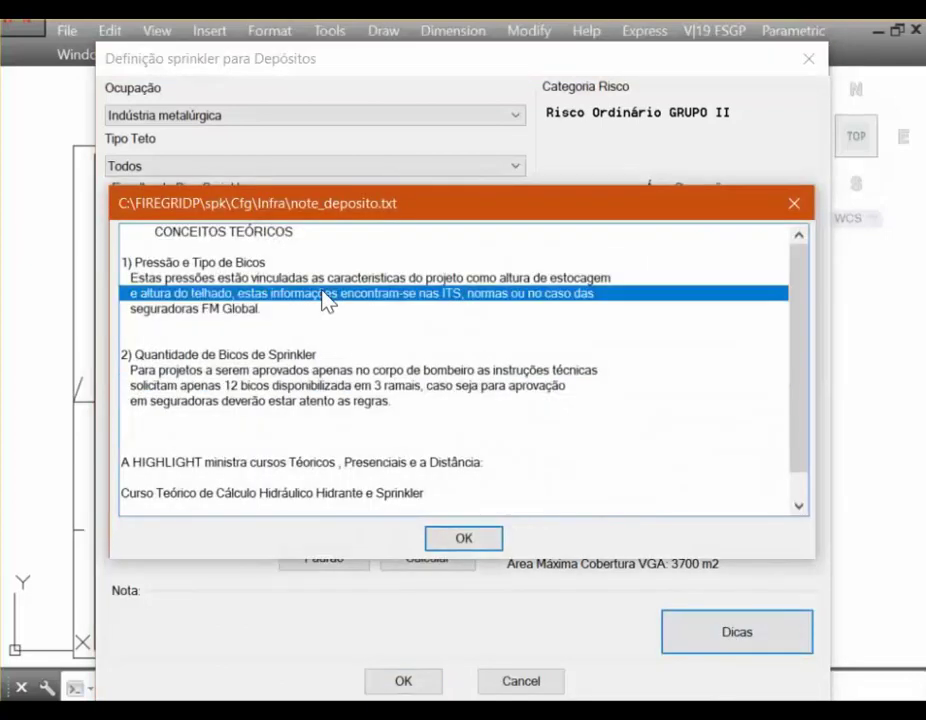
{"action": "scroll", "coordinate": [328, 299], "scroll_direction": "down", "scroll_amount": 1}
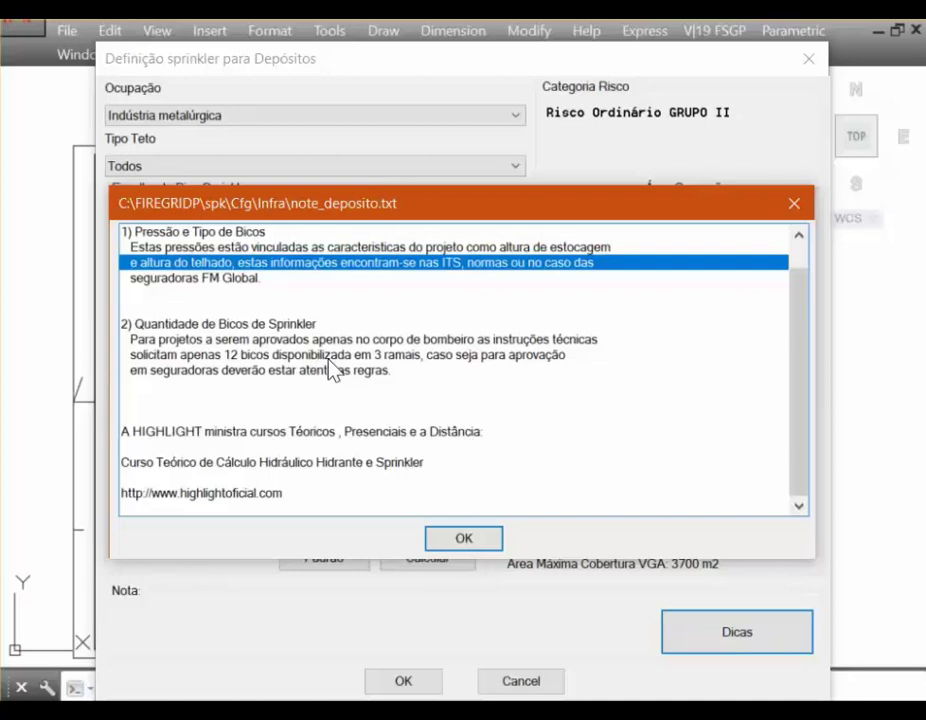
{"action": "scroll", "coordinate": [331, 364], "scroll_direction": "up", "scroll_amount": 1}
{"action": "left_click", "coordinate": [478, 540]}
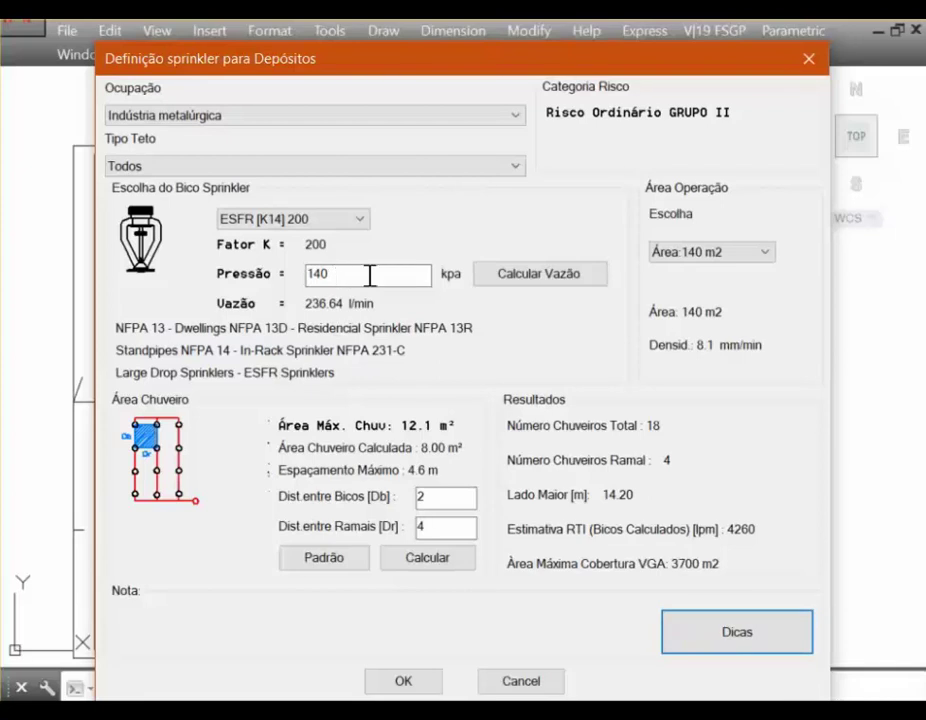
{"action": "left_click", "coordinate": [556, 280]}
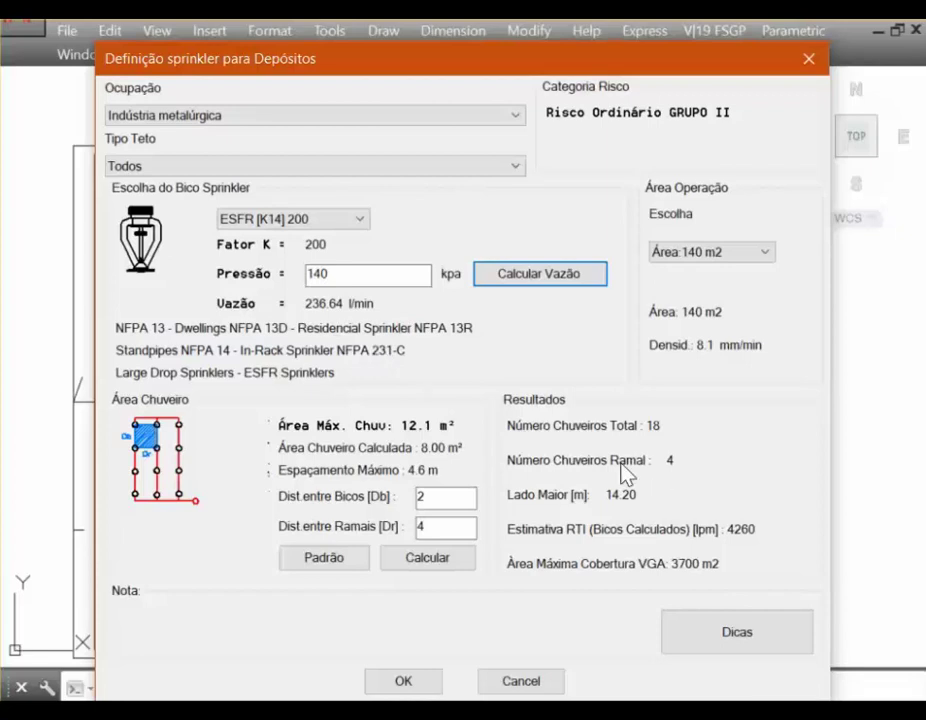
{"action": "left_click", "coordinate": [434, 684]}
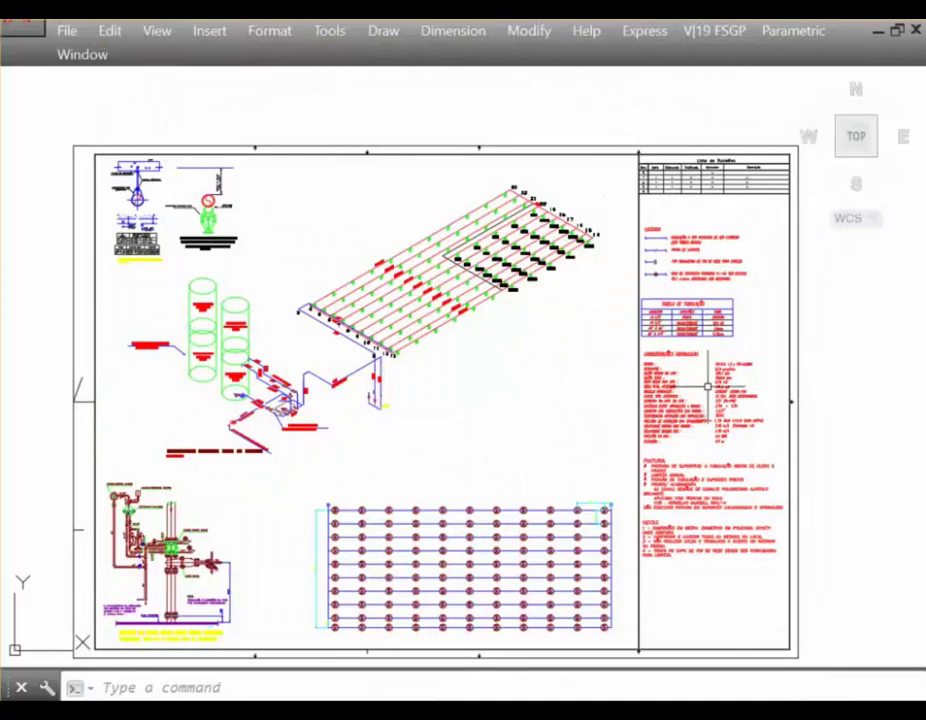
Examine the hydraulic considerations list and pipe table on the drawing sheet
{"action": "scroll", "coordinate": [705, 385], "scroll_direction": "up", "scroll_amount": 2}
{"action": "scroll", "coordinate": [705, 366], "scroll_direction": "up", "scroll_amount": 5}
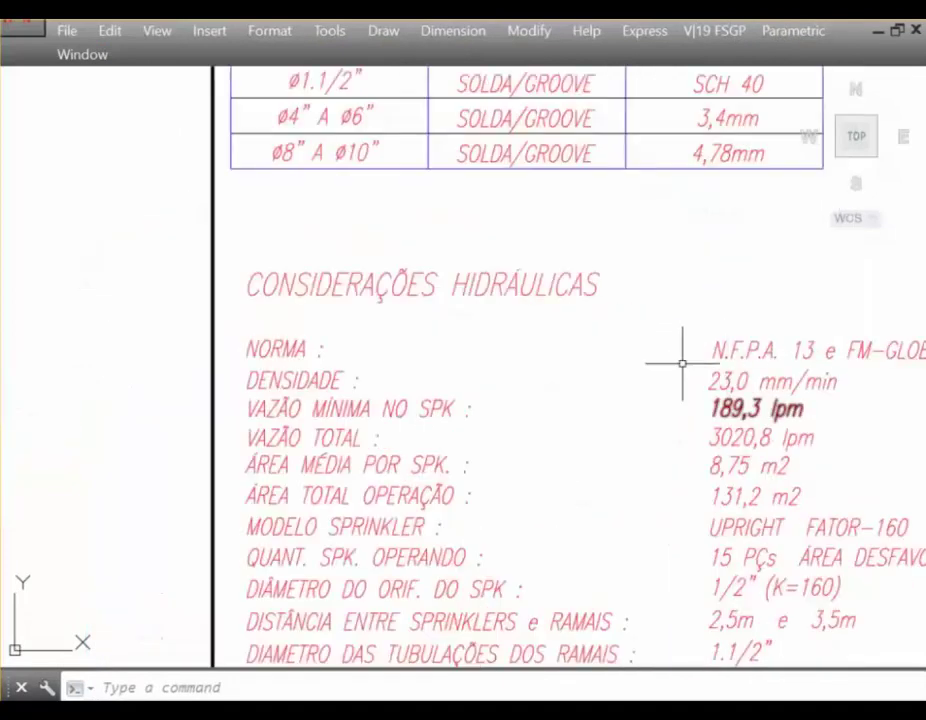
{"action": "scroll", "coordinate": [690, 363], "scroll_direction": "down", "scroll_amount": 2}
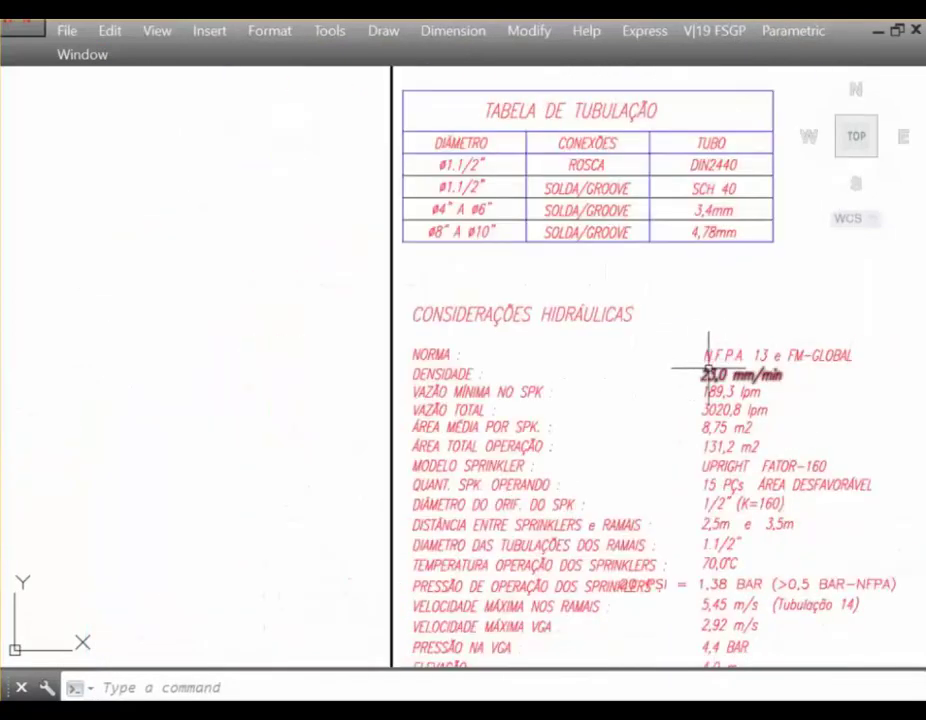
{"action": "scroll", "coordinate": [705, 368], "scroll_direction": "down", "scroll_amount": 4}
{"action": "scroll", "coordinate": [598, 355], "scroll_direction": "up", "scroll_amount": 3}
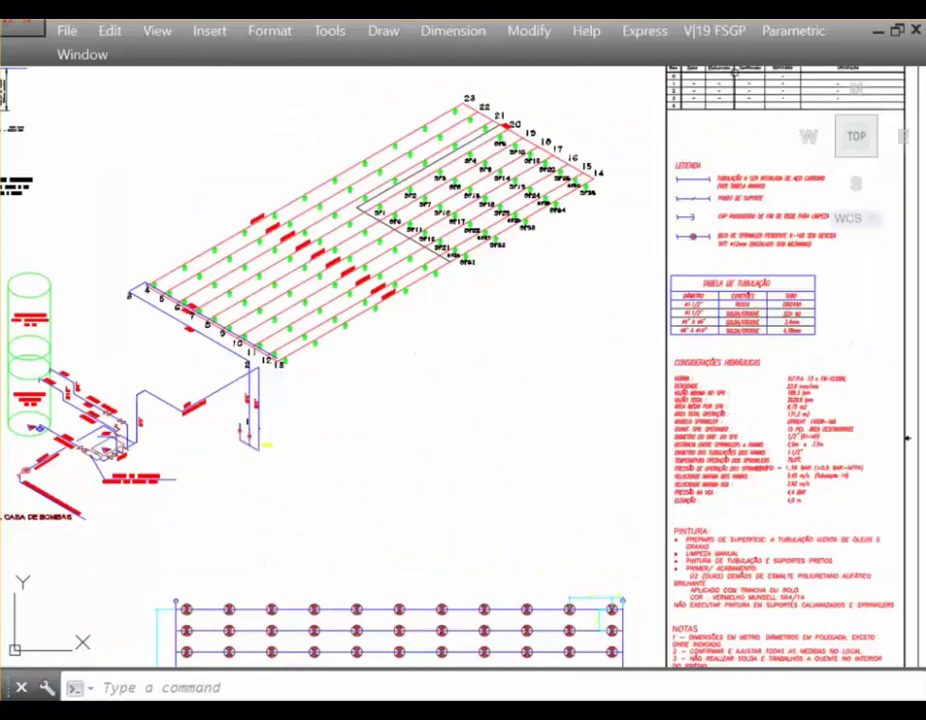
In the sprinkler grid calculation, change pipe section 1–2 to diameter 100 with the group diameter and fittings replacement
{"action": "left_click", "coordinate": [716, 31]}
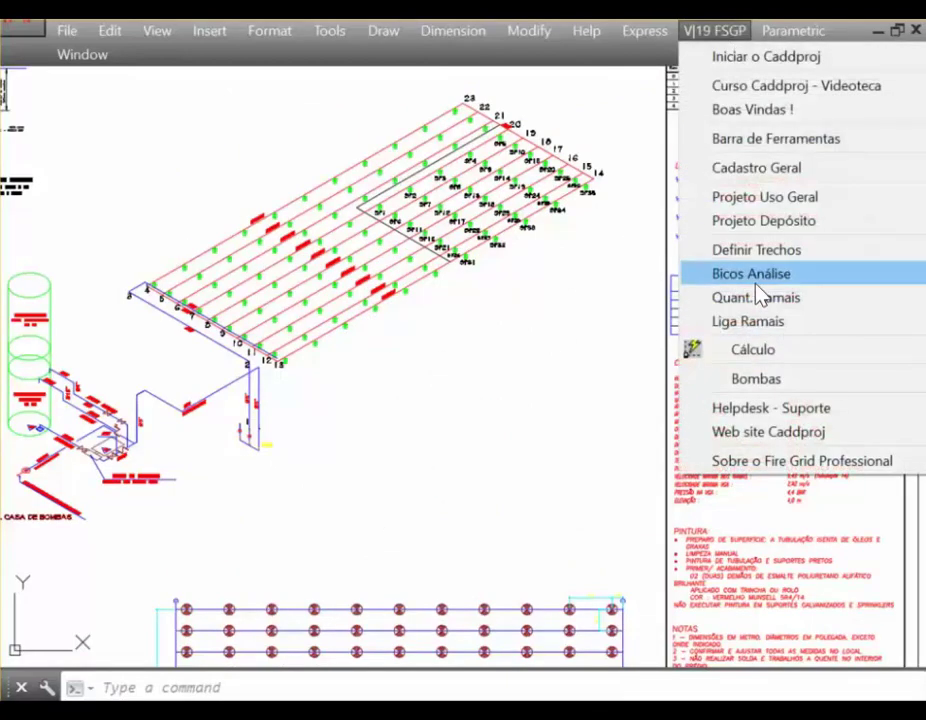
{"action": "left_click", "coordinate": [758, 351]}
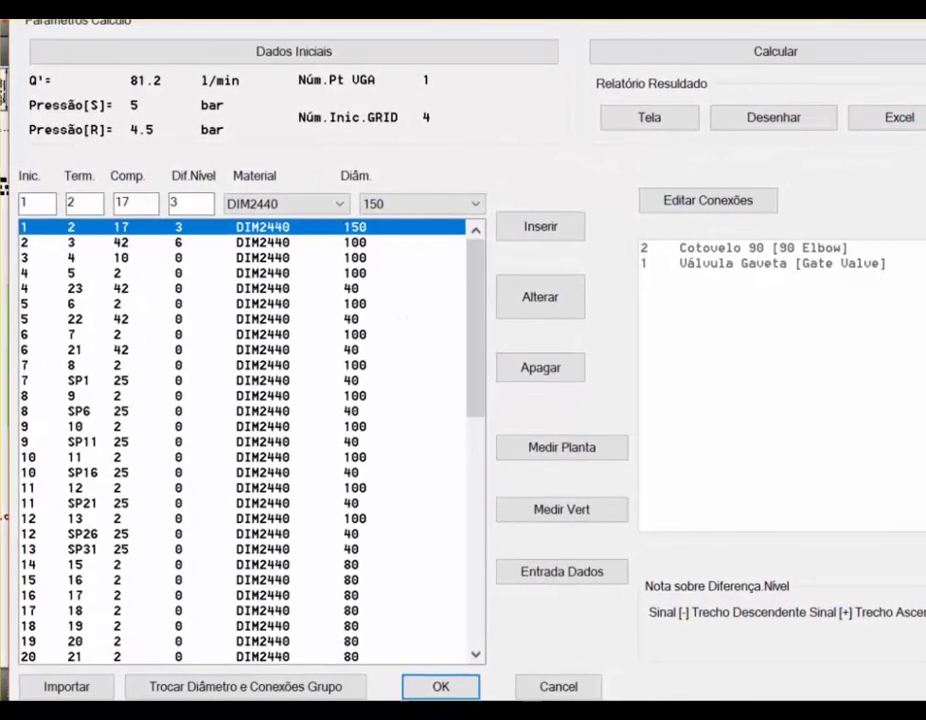
{"action": "left_click", "coordinate": [89, 248]}
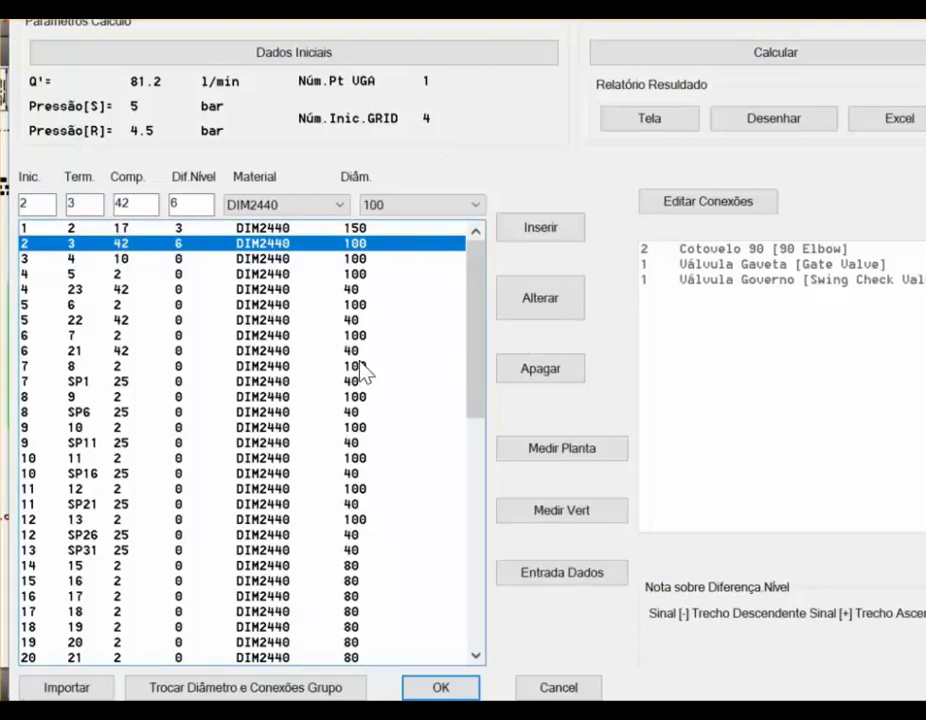
{"action": "left_click", "coordinate": [379, 233]}
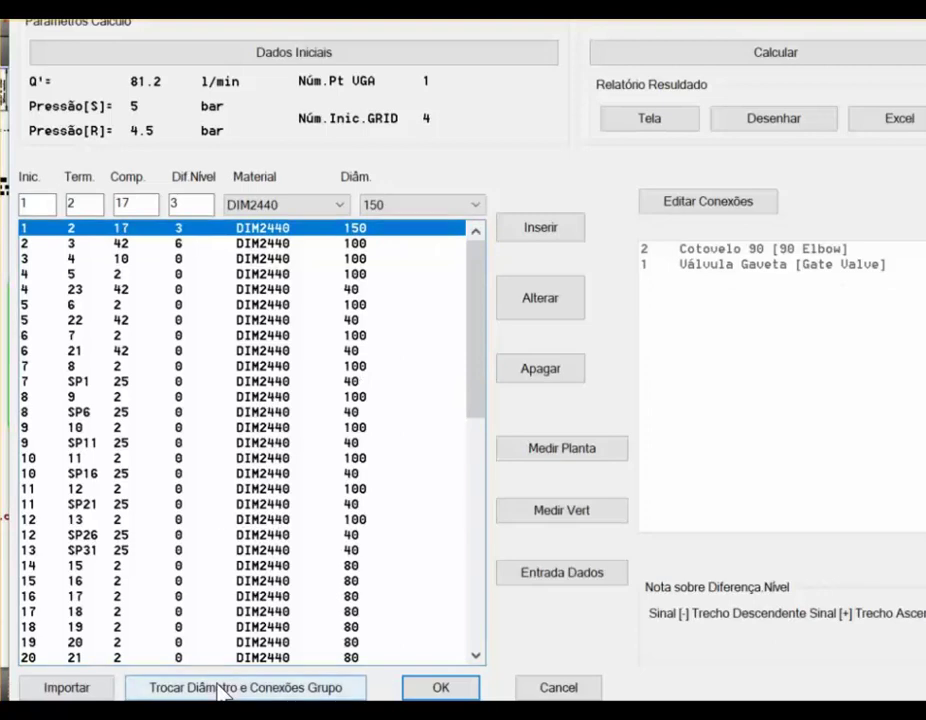
{"action": "left_click", "coordinate": [390, 208]}
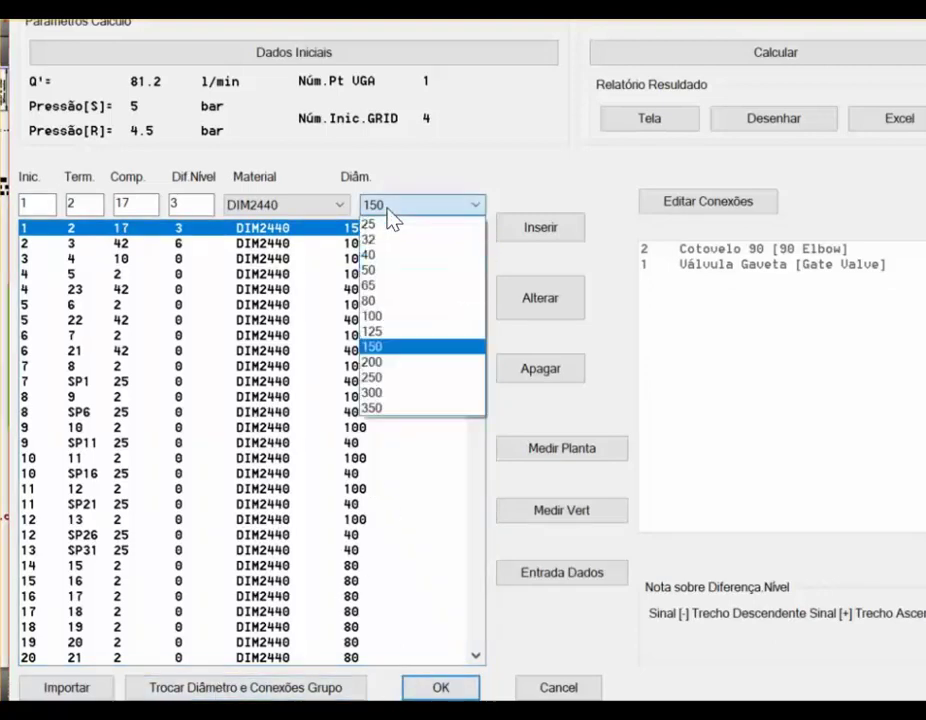
{"action": "left_click", "coordinate": [405, 317]}
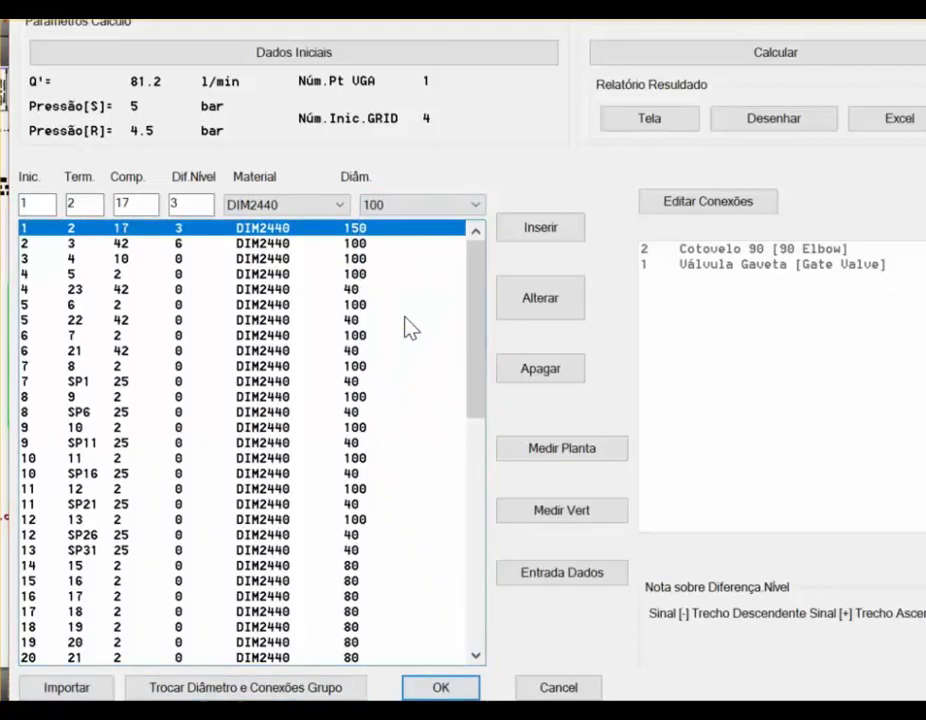
{"action": "left_click", "coordinate": [245, 687]}
{"action": "left_click", "coordinate": [512, 216]}
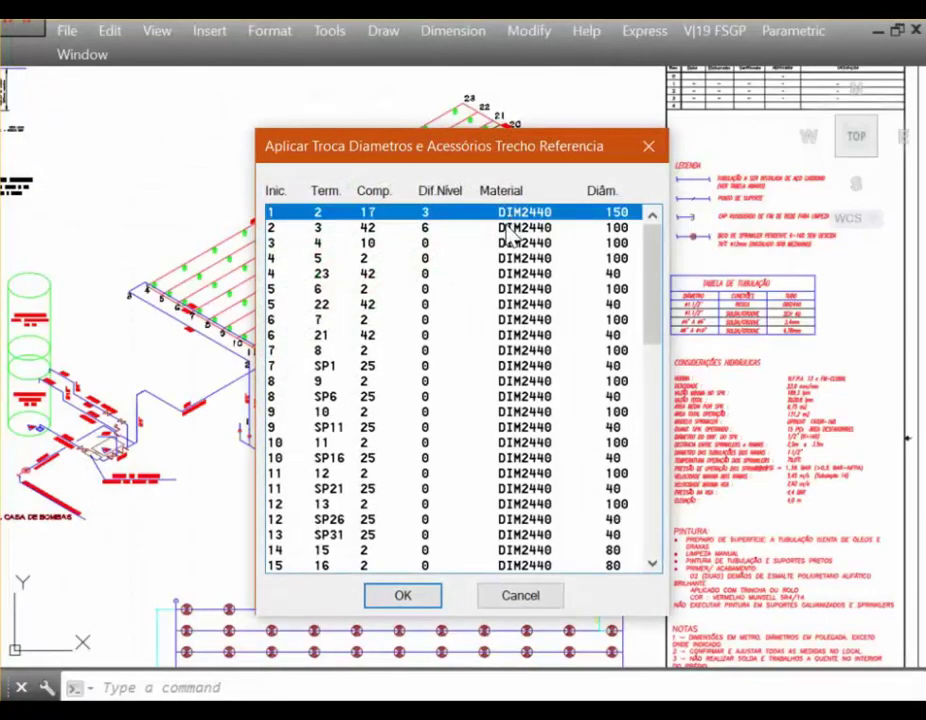
{"action": "left_click", "coordinate": [484, 290]}
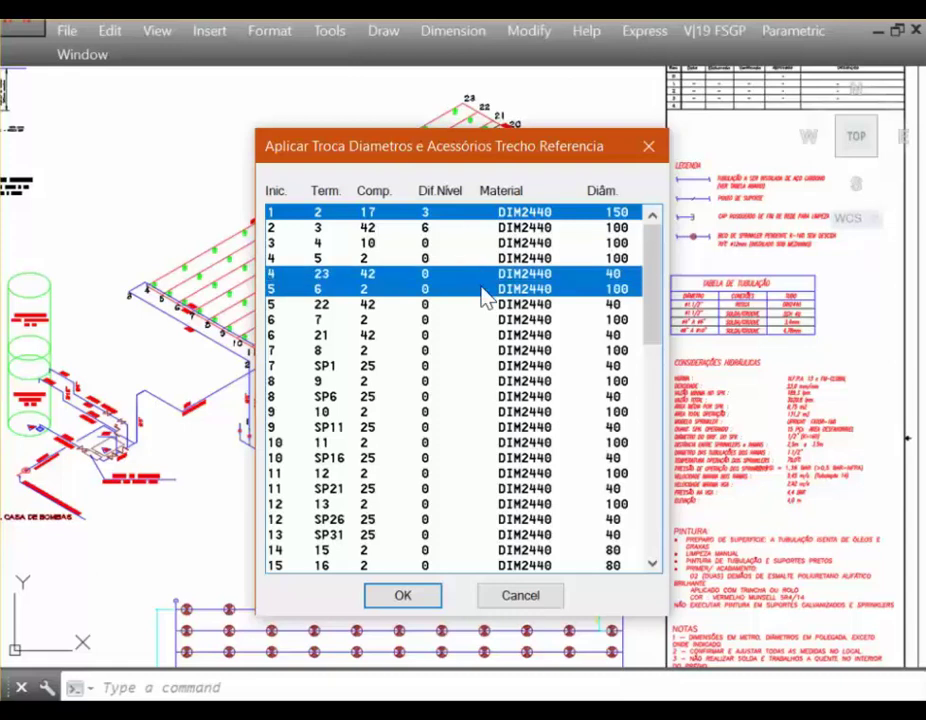
{"action": "left_click", "coordinate": [484, 274]}
{"action": "left_click", "coordinate": [512, 217]}
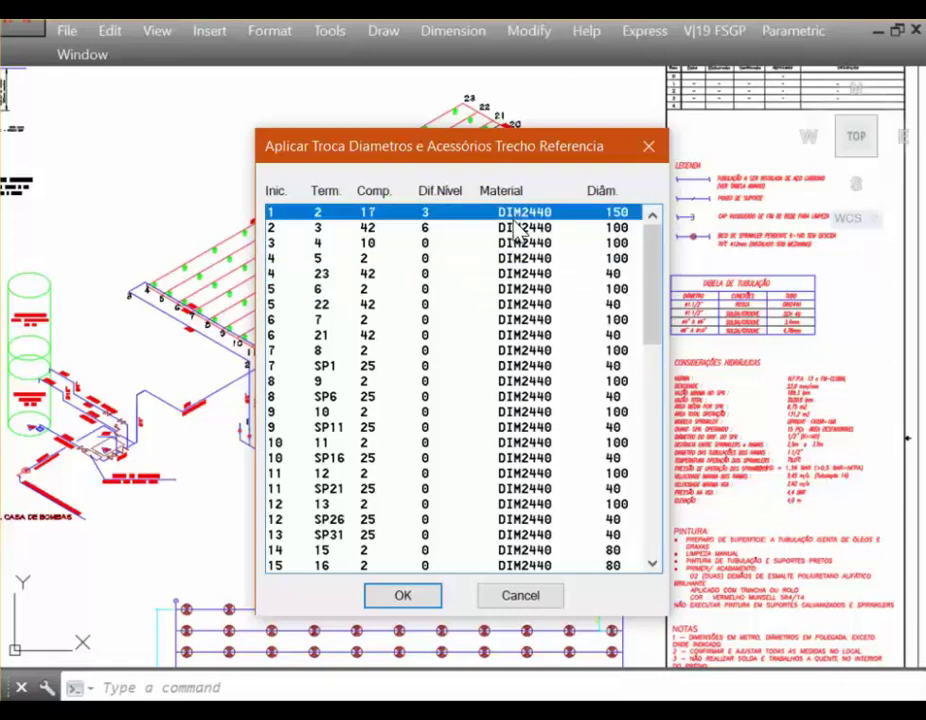
{"action": "left_click", "coordinate": [414, 602]}
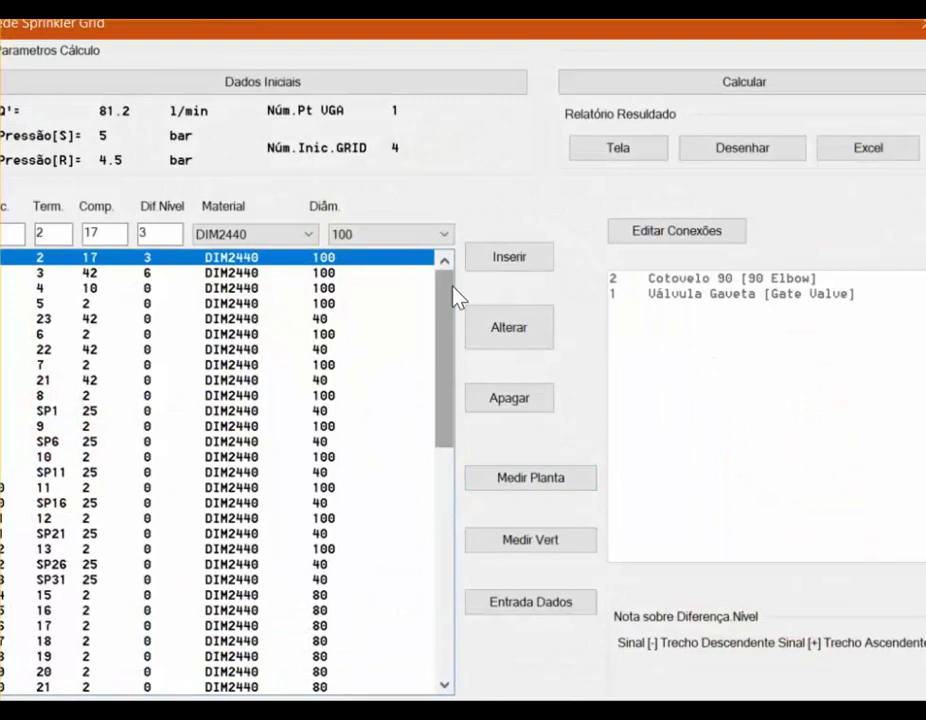
Output the grid's input data as a table in the drawing and review it beside the isometric view
{"action": "left_click", "coordinate": [549, 604]}
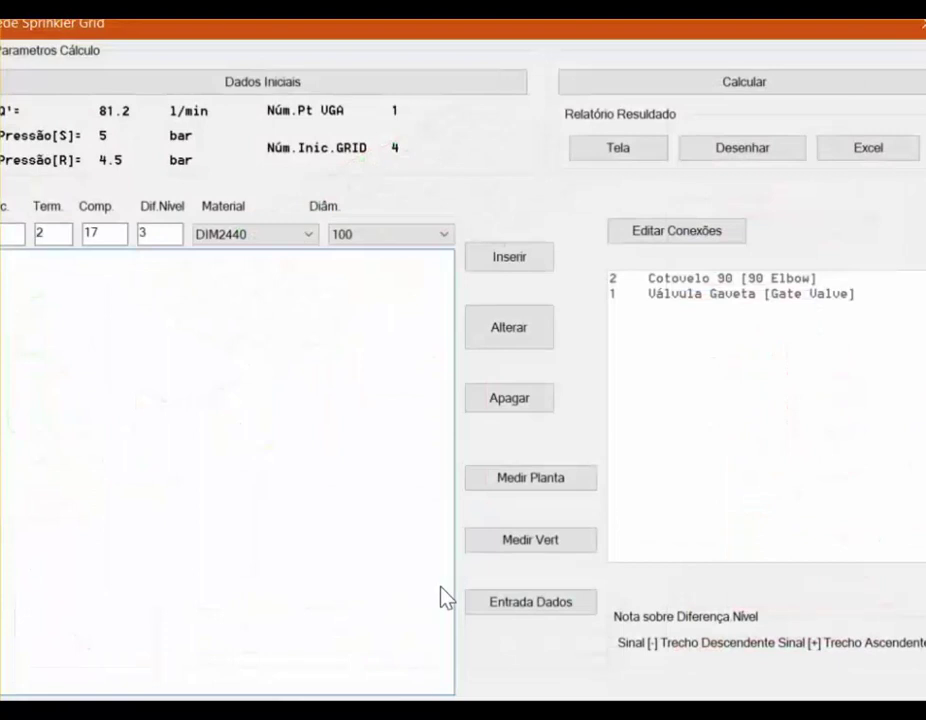
{"action": "scroll", "coordinate": [447, 367], "scroll_direction": "up", "scroll_amount": 6}
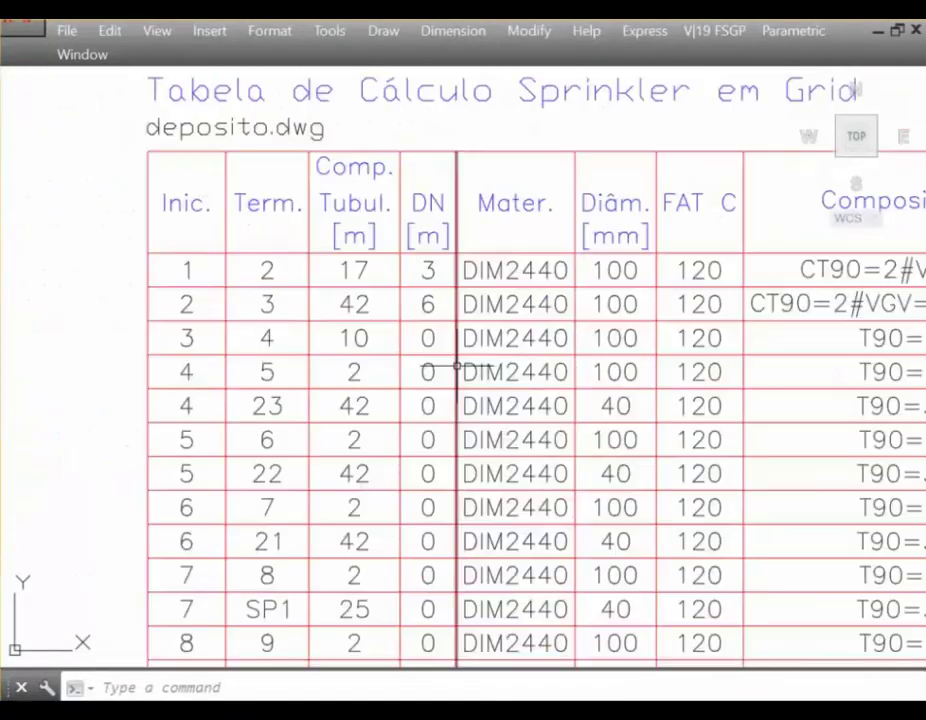
{"action": "middle_click_drag", "start_coordinate": [399, 432], "coordinate": [411, 319]}
{"action": "middle_click_drag", "start_coordinate": [420, 387], "coordinate": [420, 271]}
{"action": "scroll", "coordinate": [412, 387], "scroll_direction": "down", "scroll_amount": 4}
{"action": "middle_click_drag", "start_coordinate": [398, 440], "coordinate": [425, 215]}
{"action": "scroll", "coordinate": [425, 450], "scroll_direction": "down", "scroll_amount": 8}
{"action": "scroll", "coordinate": [367, 390], "scroll_direction": "up", "scroll_amount": 2}
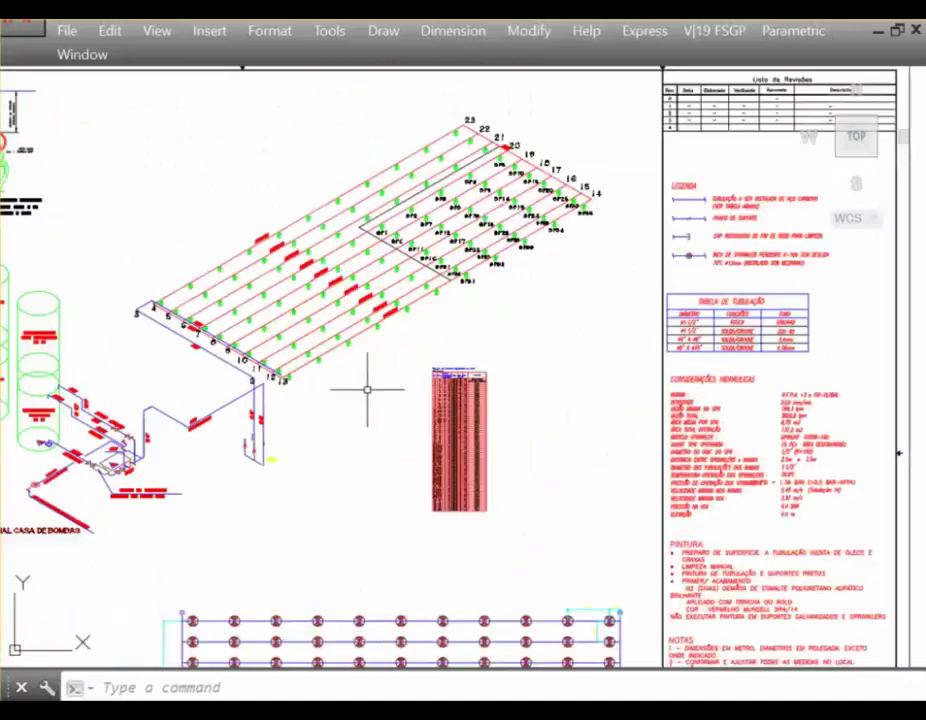
{"action": "scroll", "coordinate": [480, 365], "scroll_direction": "down", "scroll_amount": 4}
{"action": "scroll", "coordinate": [480, 365], "scroll_direction": "up", "scroll_amount": 4}
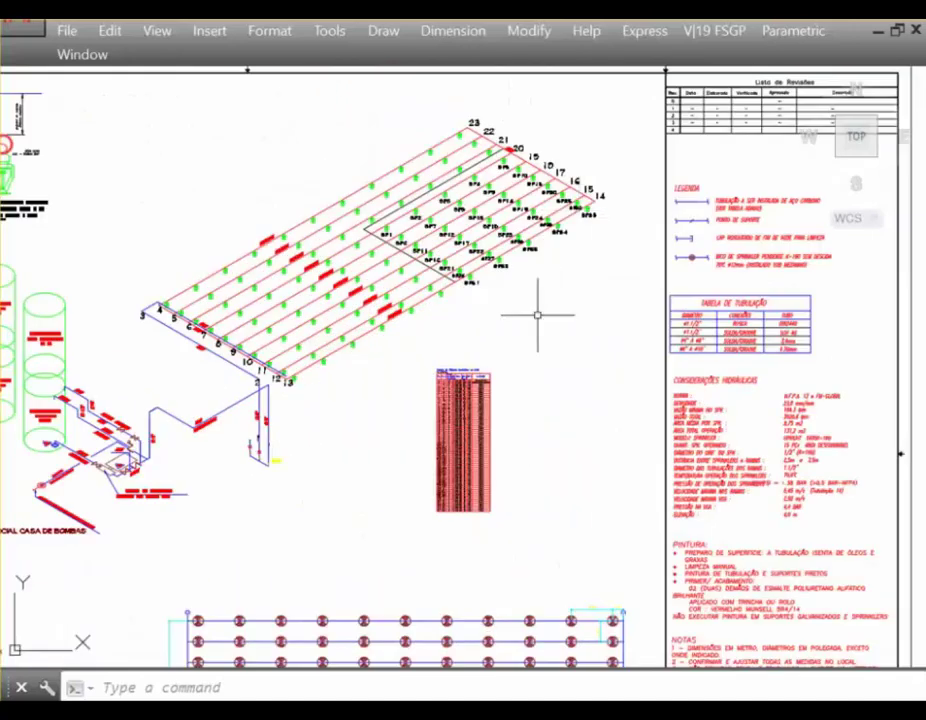
Reopen the sprinkler grid calculation, review the pipe section list, and close it
{"action": "left_click", "coordinate": [726, 36]}
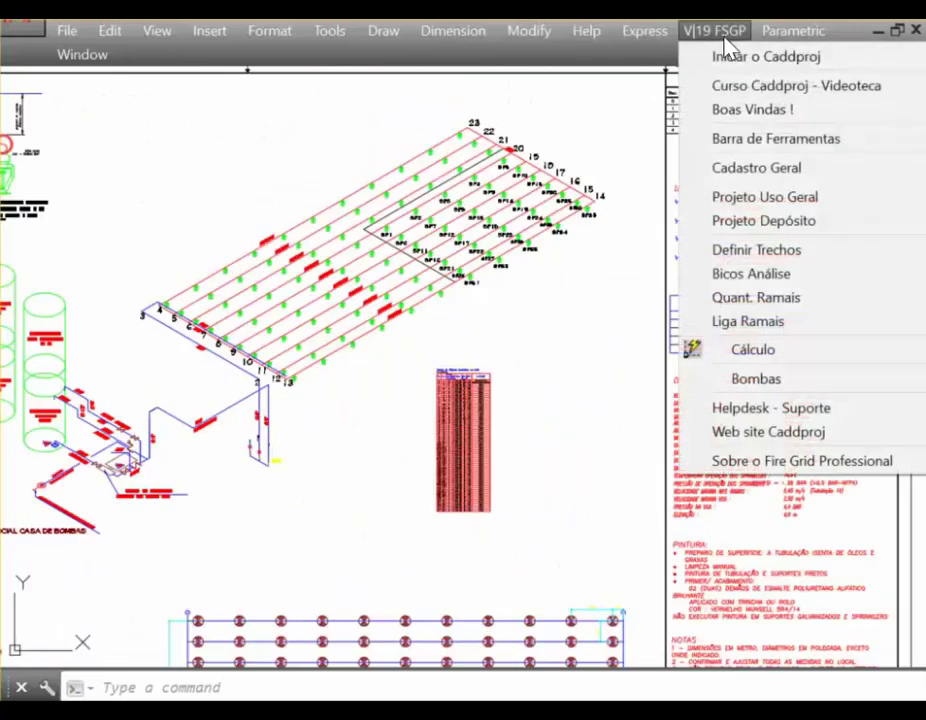
{"action": "left_click", "coordinate": [738, 350]}
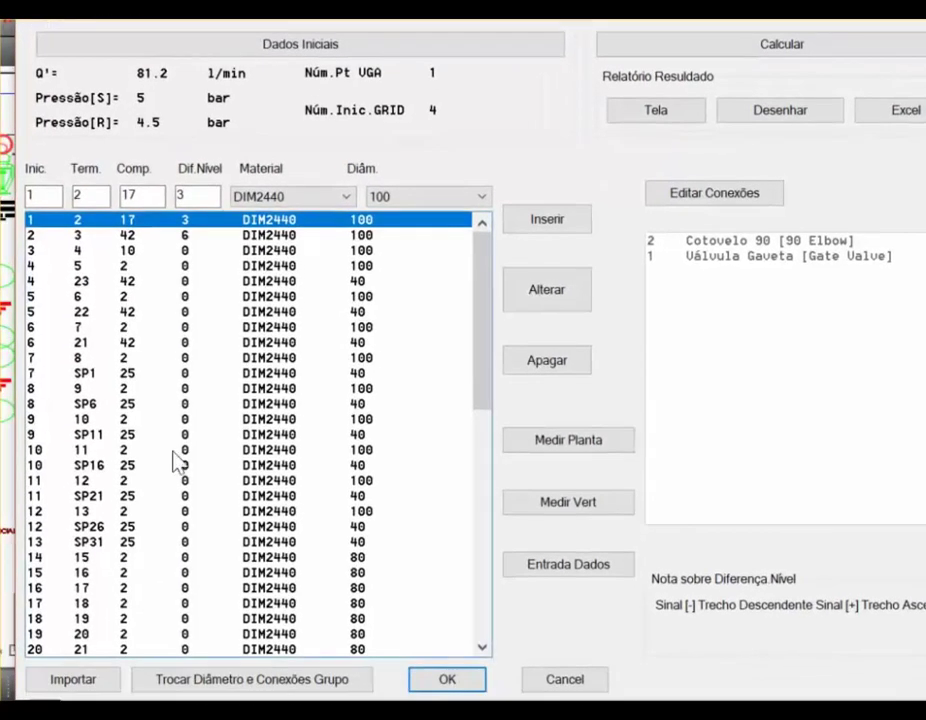
{"action": "left_click", "coordinate": [430, 681]}
{"action": "scroll", "coordinate": [438, 410], "scroll_direction": "down", "scroll_amount": 2}
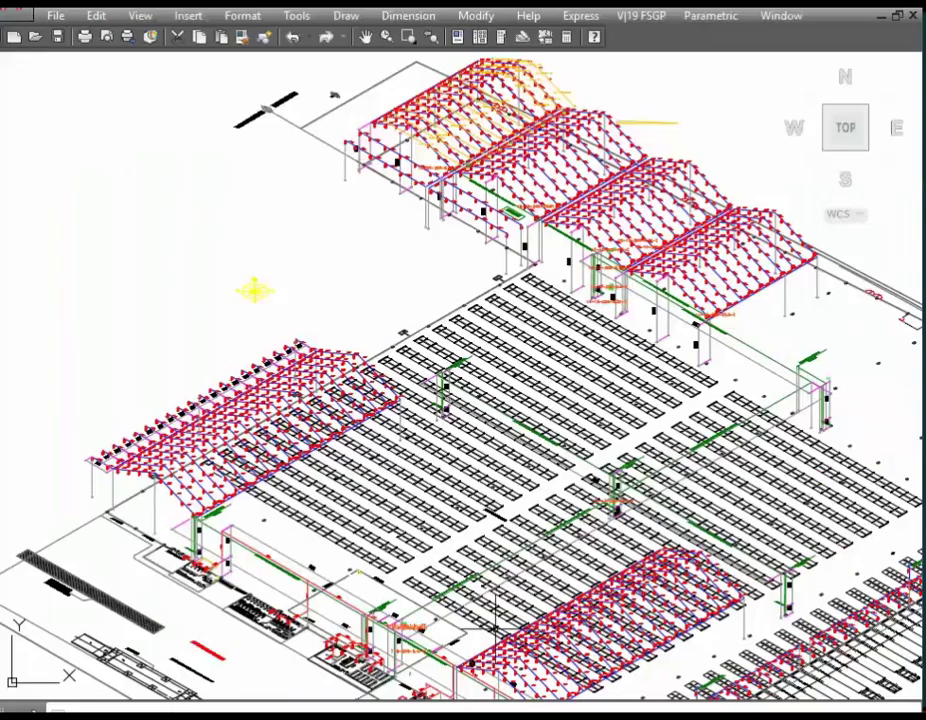
In the warehouse drawing's grid calculation, apply diameter 200 and section 1–2's fittings to sections 1–2 and 2–3 with the group replacement
{"action": "left_click", "coordinate": [641, 15]}
{"action": "left_click", "coordinate": [685, 306]}
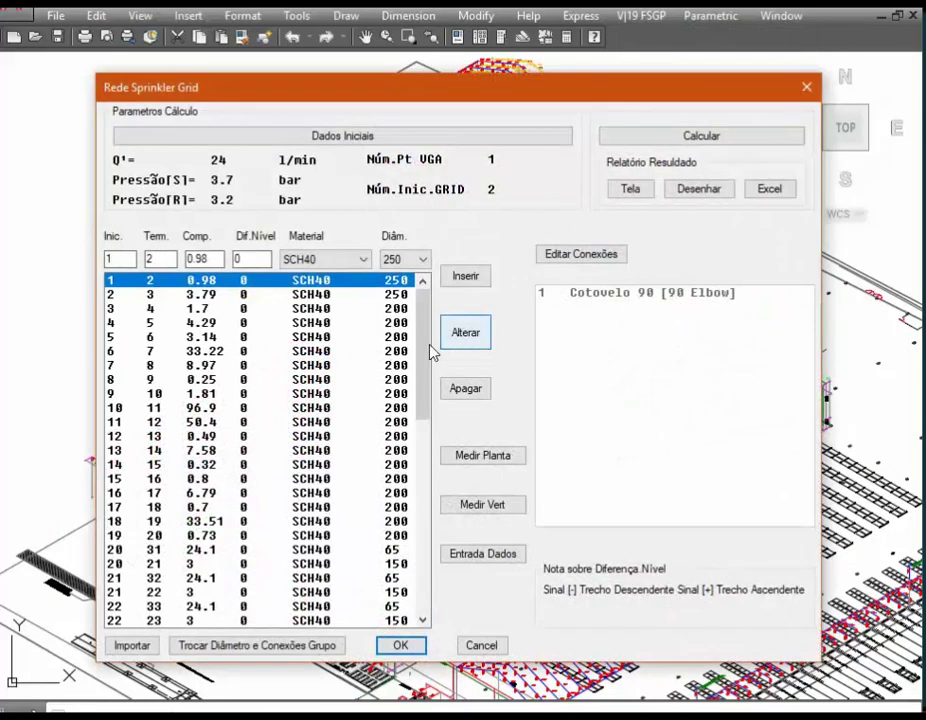
{"action": "left_click", "coordinate": [389, 295]}
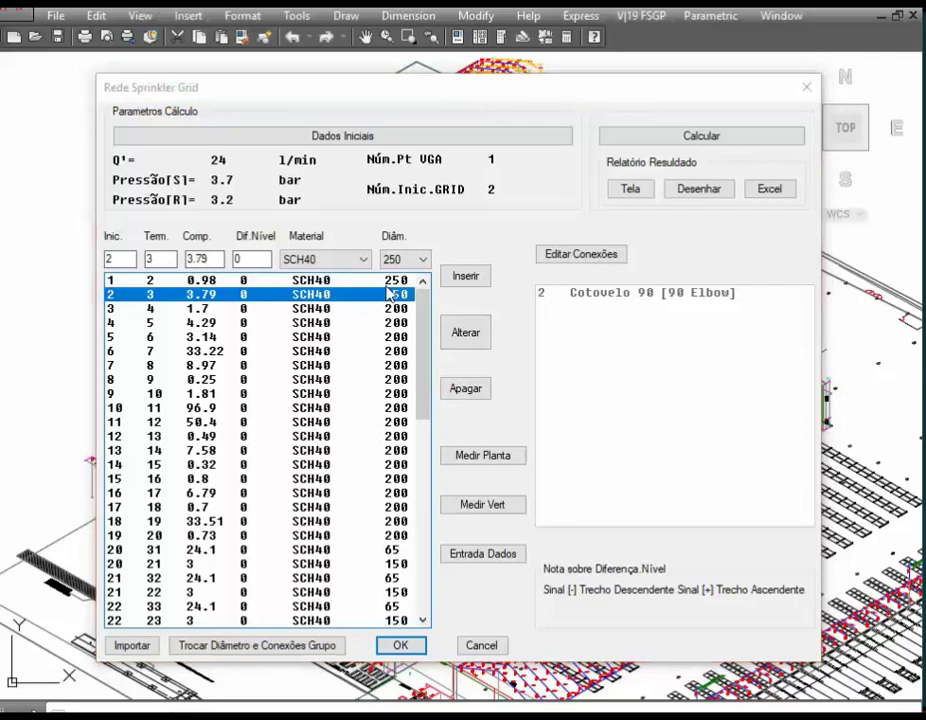
{"action": "left_click", "coordinate": [420, 259]}
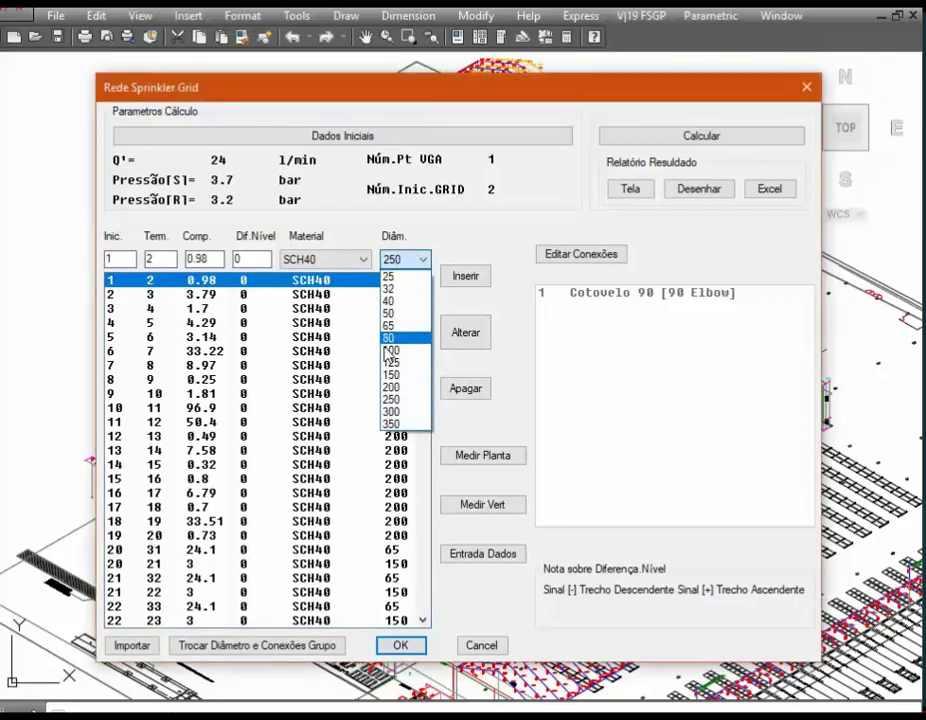
{"action": "left_click", "coordinate": [398, 387]}
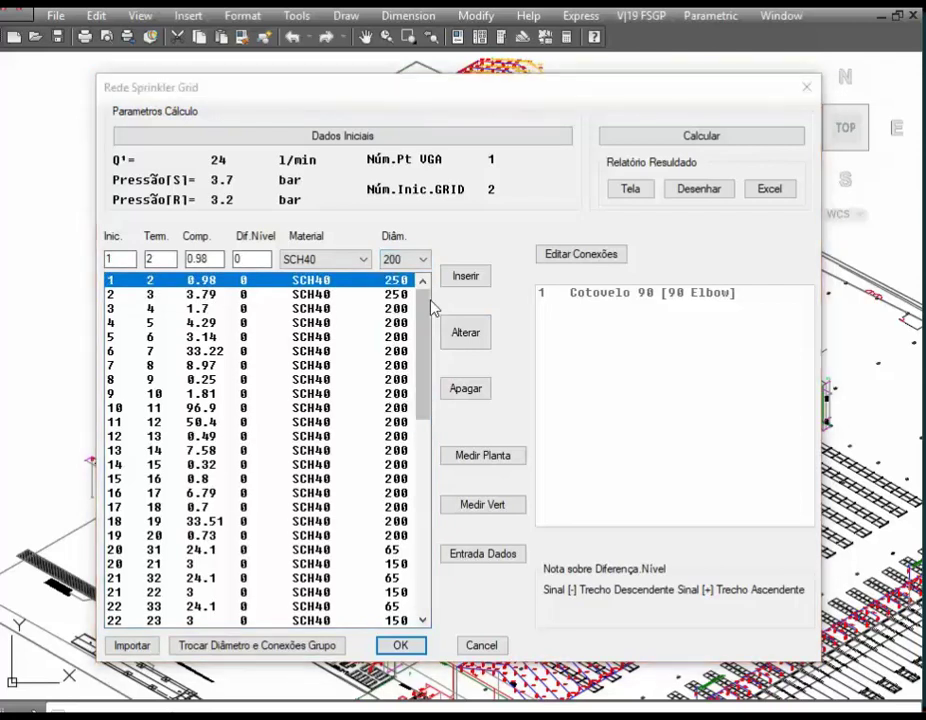
{"action": "left_click", "coordinate": [316, 645]}
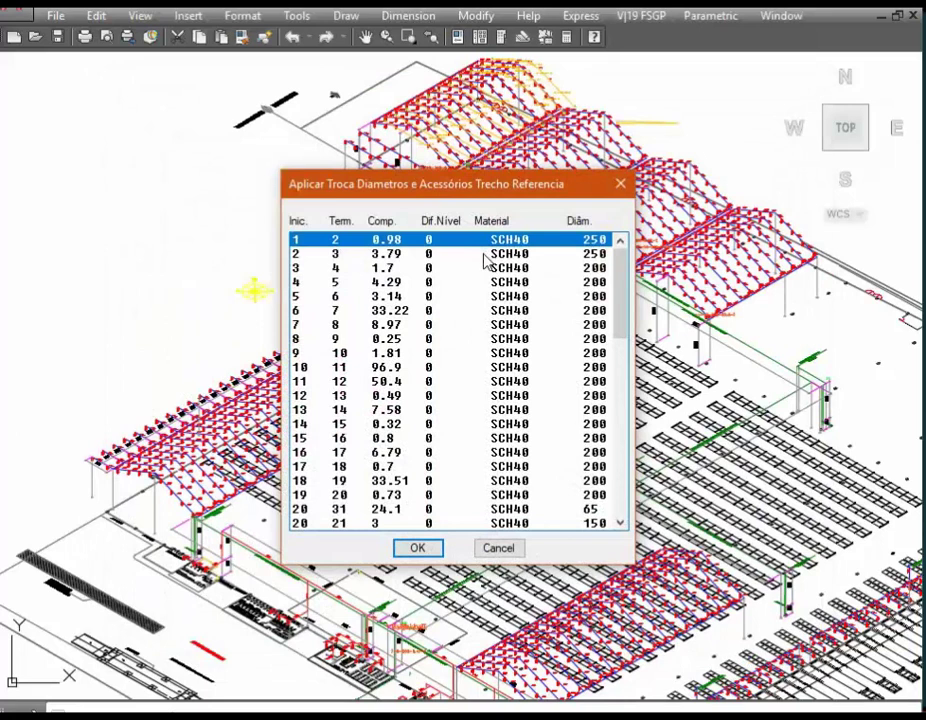
{"action": "left_click", "coordinate": [418, 549]}
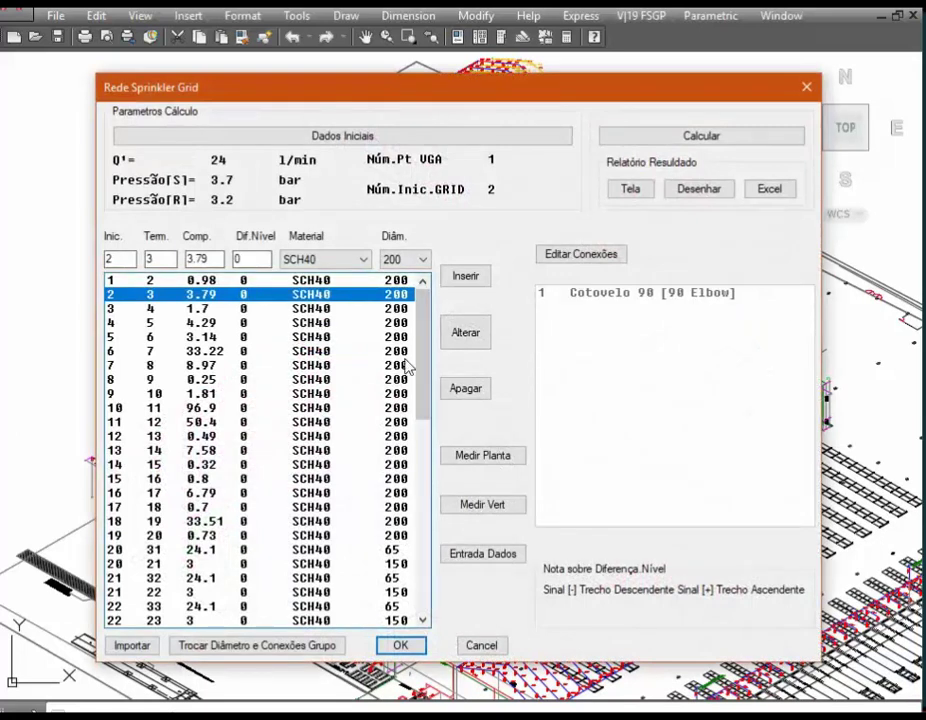
{"action": "left_click", "coordinate": [404, 648]}
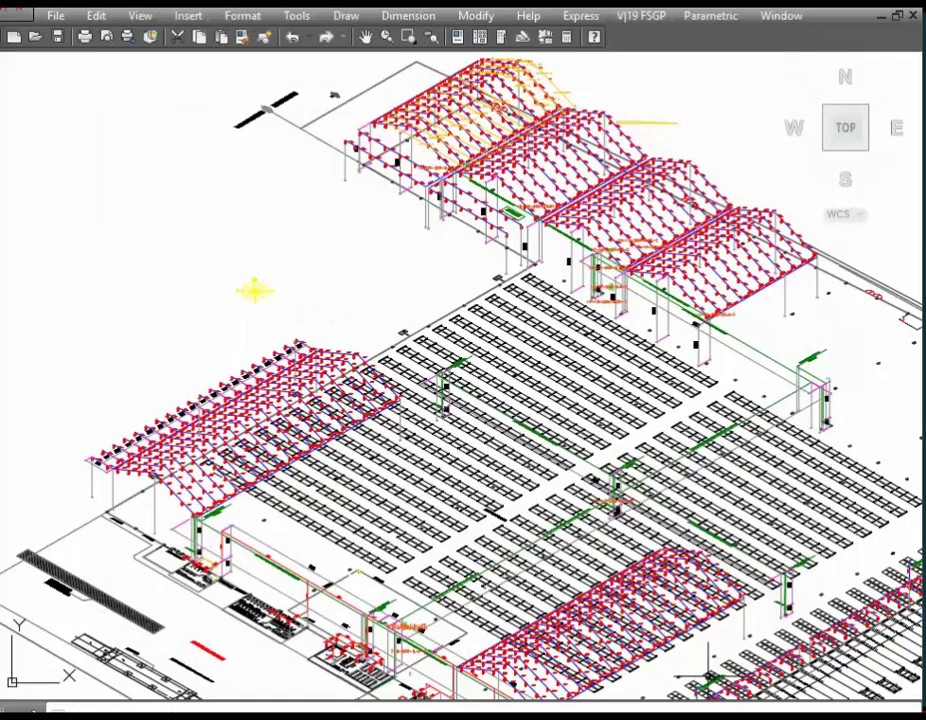